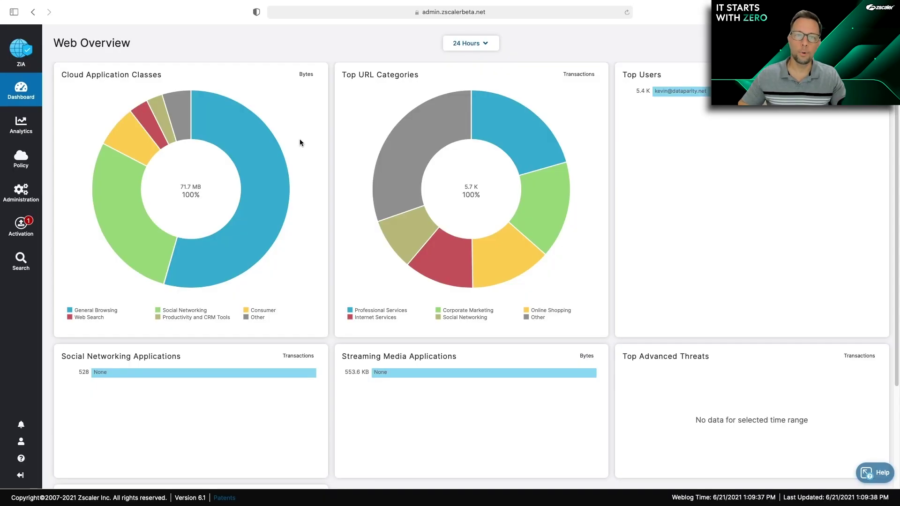
Step: Open the Administration flyout from the Web Overview dashboard
click(27, 197)
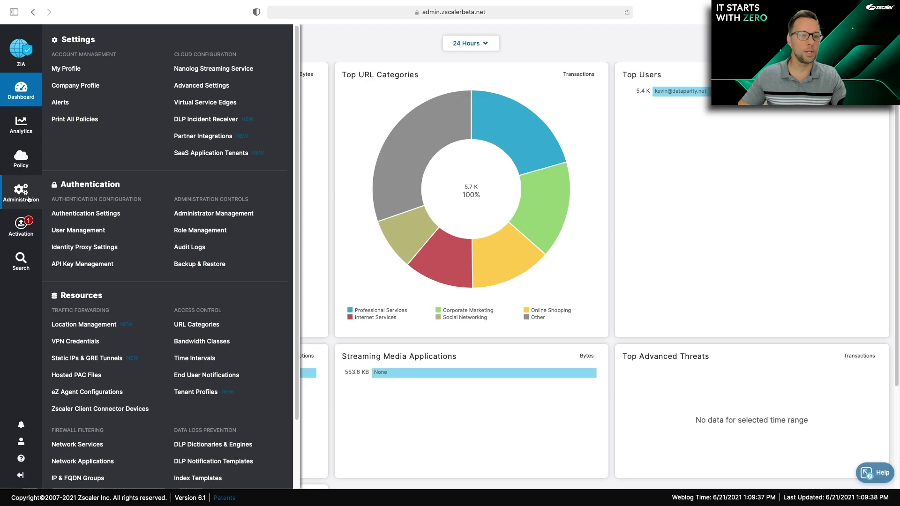
Step: Go to SaaS Application Tenants, begin adding a OneDrive tenant, then cancel back to the tenant list
click(197, 154)
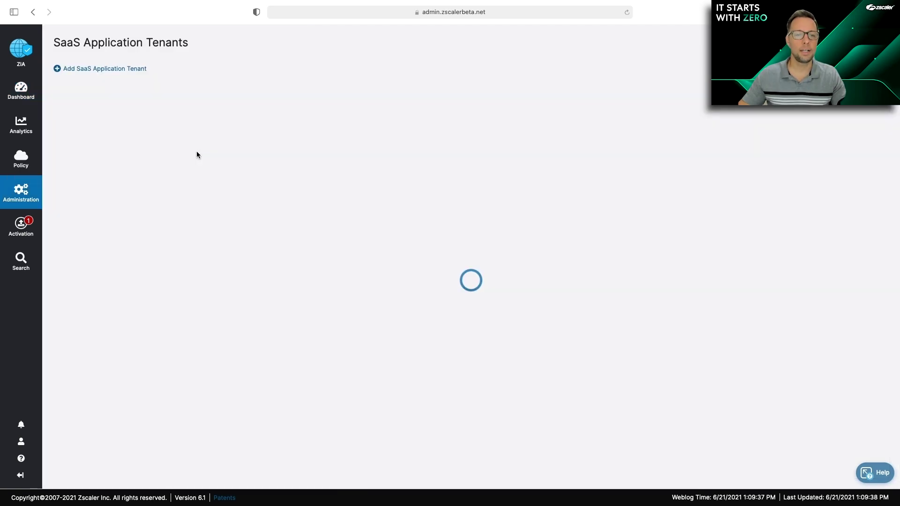
click(112, 70)
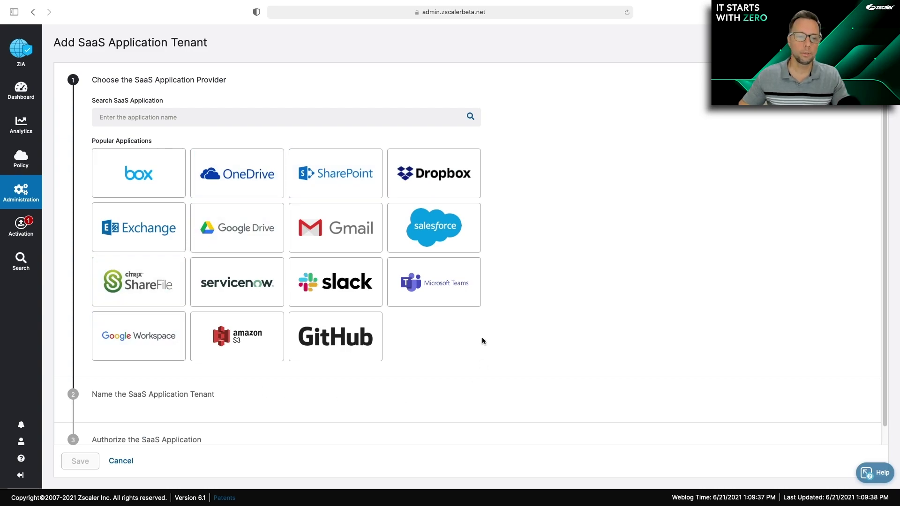
click(239, 188)
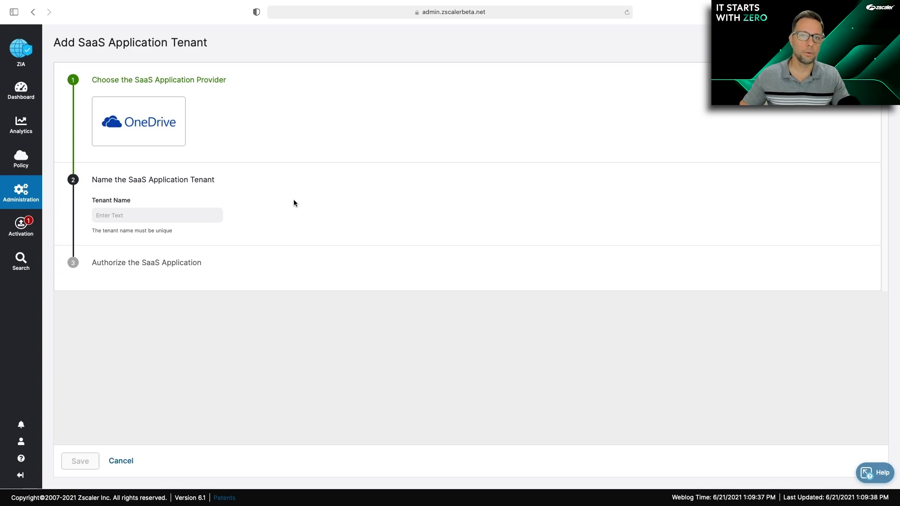
click(122, 461)
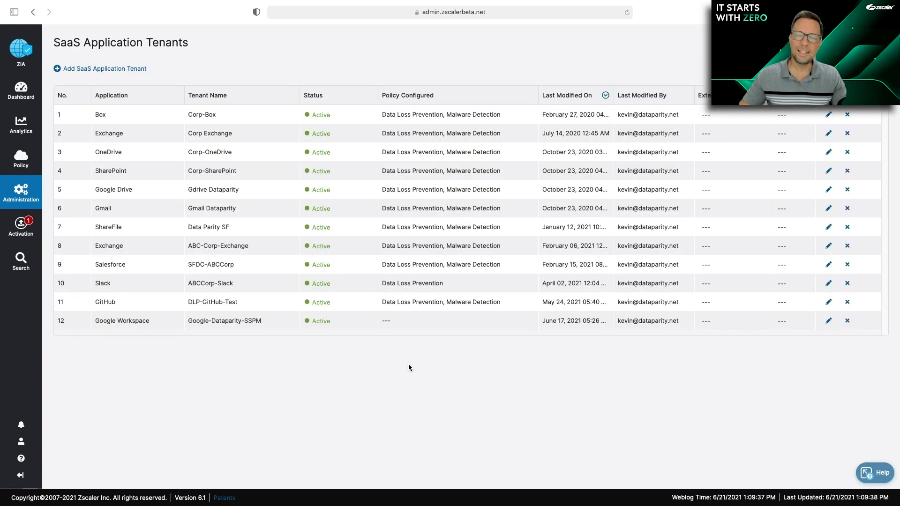
Step: Add a new SaaS Security API Control DLP rule named 'OneDrive PCI'
mouse_move(20, 159)
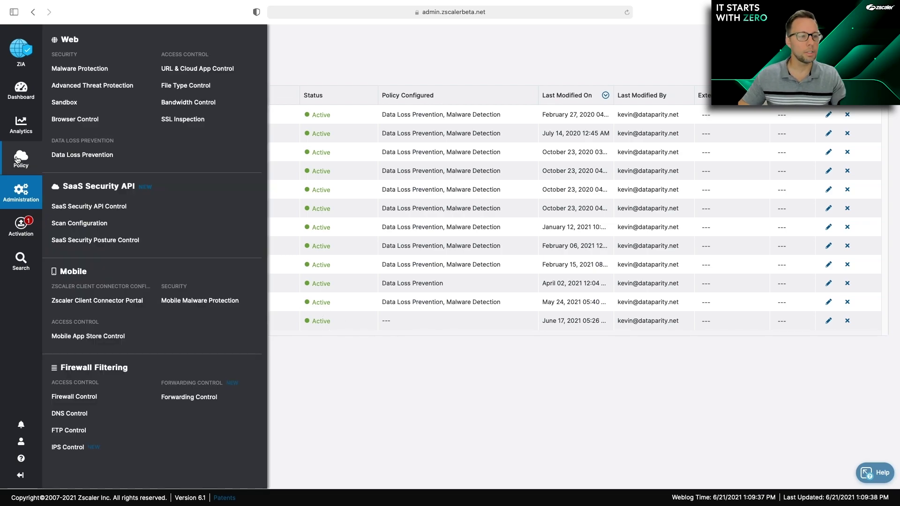
click(90, 211)
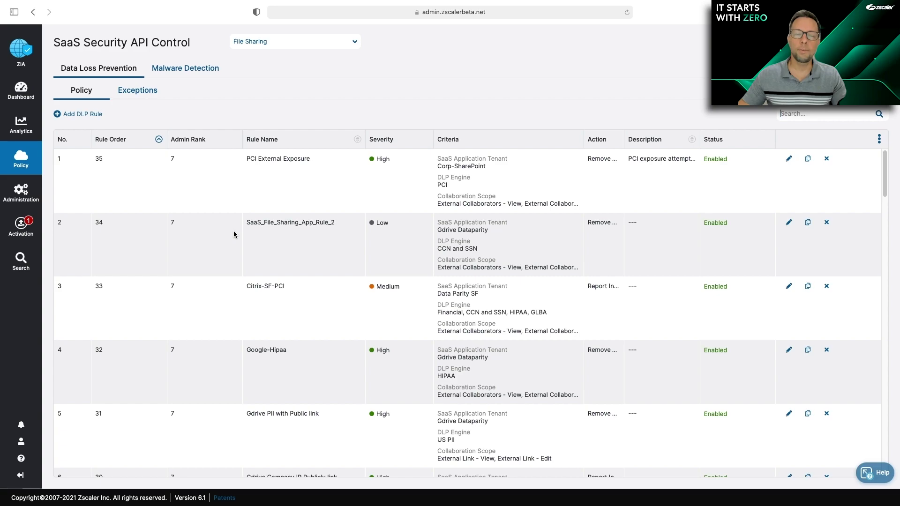
click(94, 115)
double_click(280, 138)
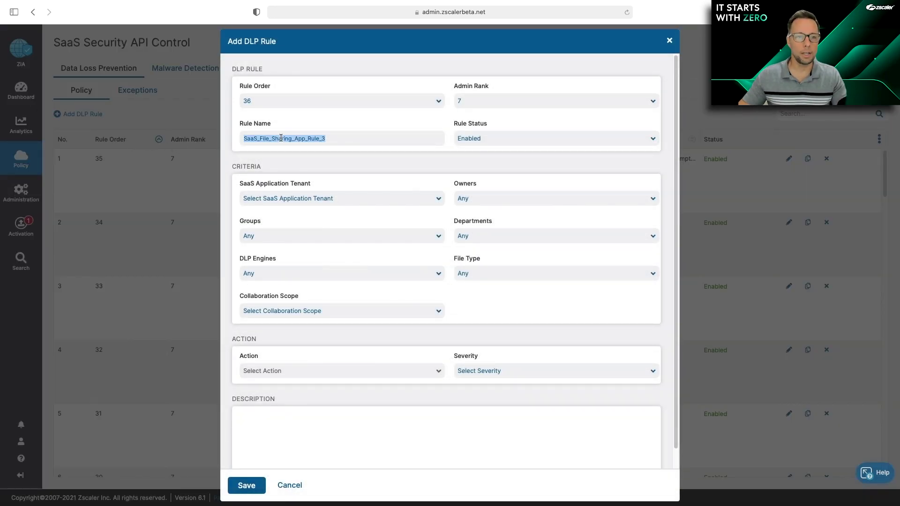
text(OneDrive PCI)
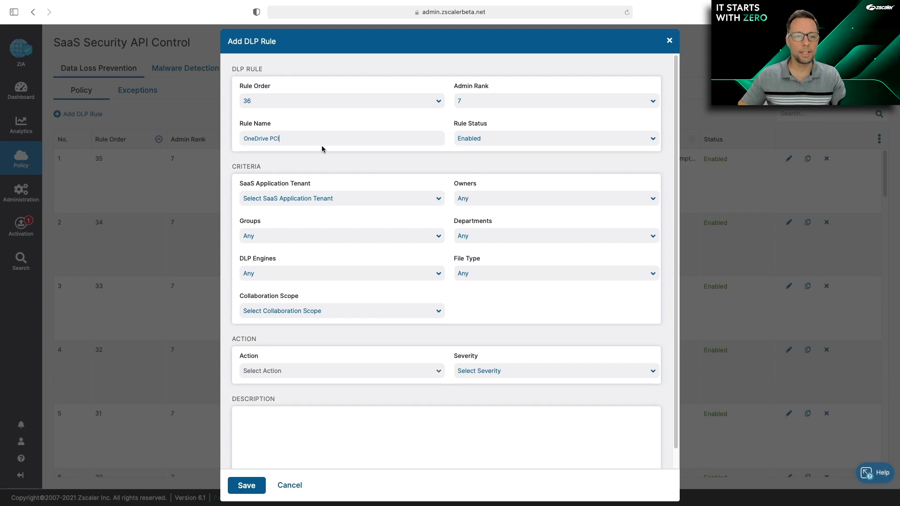
click(354, 201)
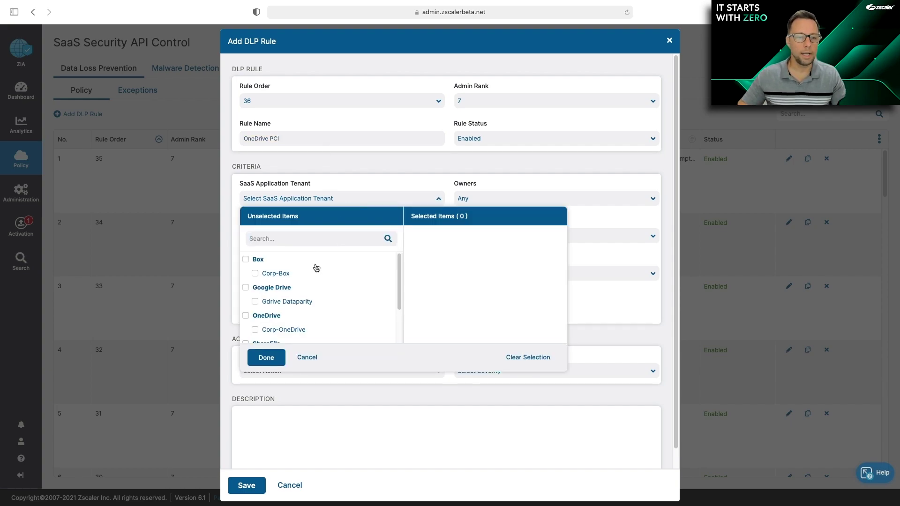
Step: Assign the Corp-OneDrive tenant to the rule, leaving the department at Any
click(254, 328)
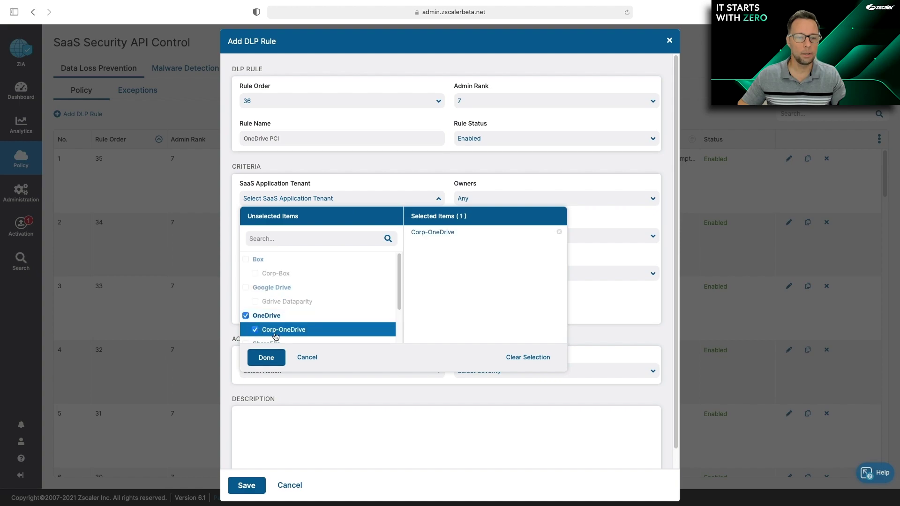
click(272, 357)
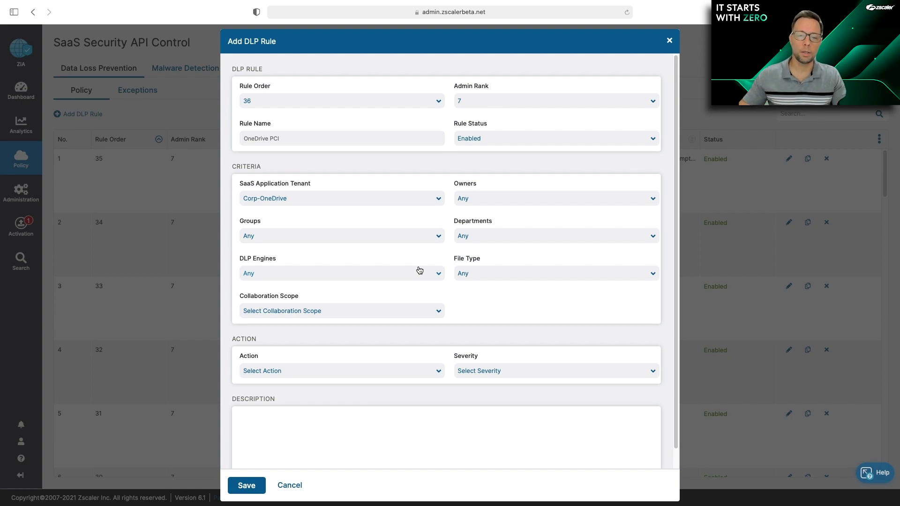
click(470, 238)
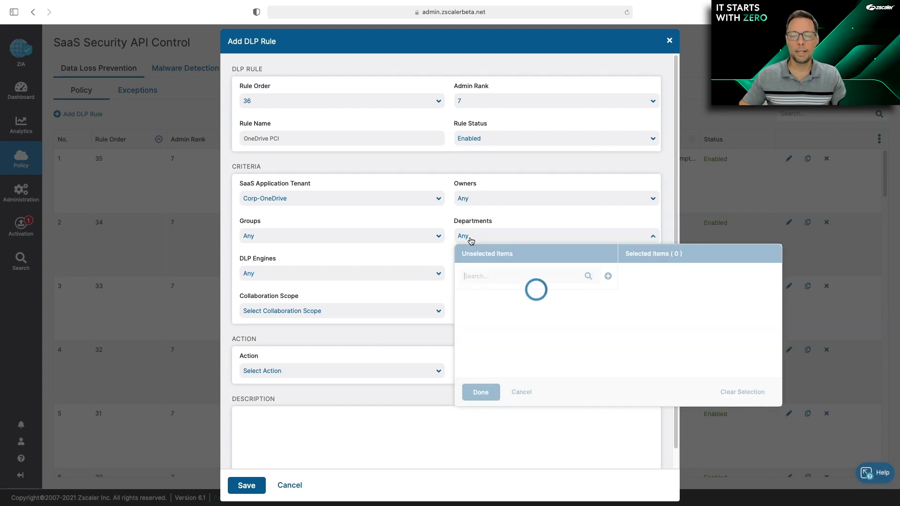
click(491, 329)
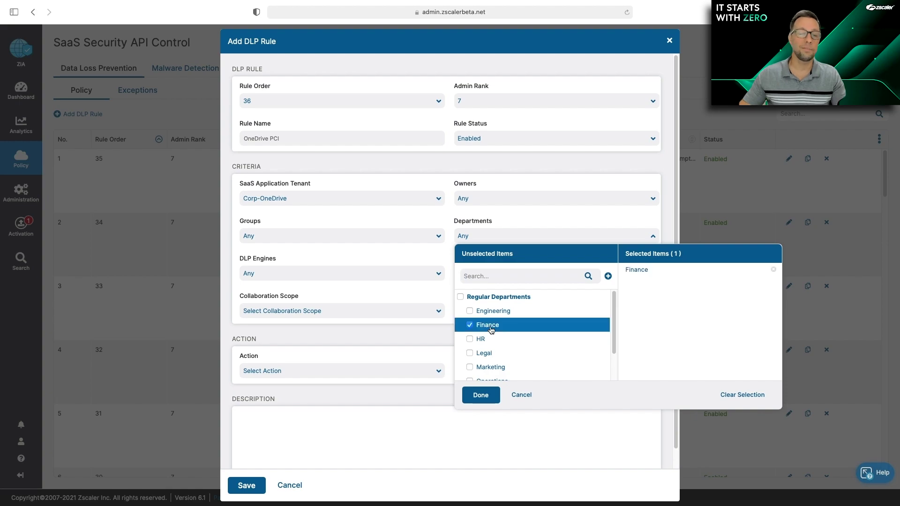
click(516, 396)
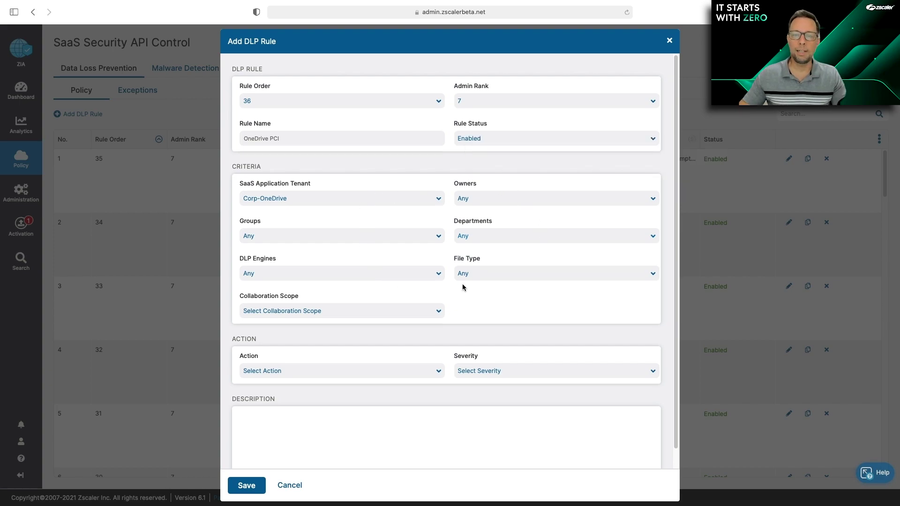
Step: Search for and select the PCI DLP engine for the rule
click(381, 278)
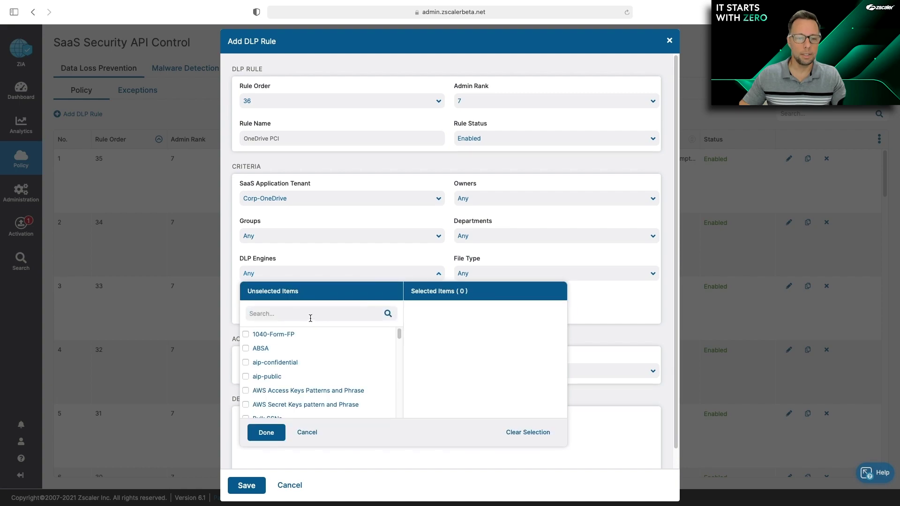
text(PCI)
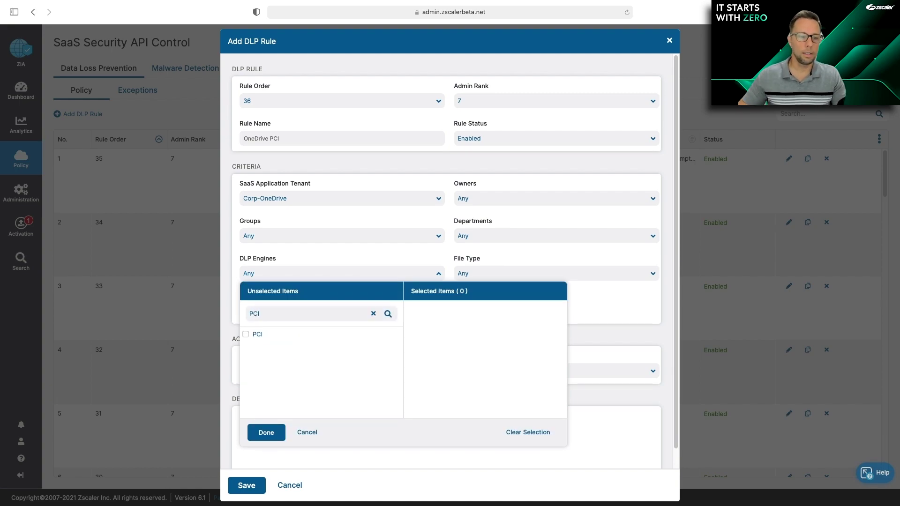
click(246, 335)
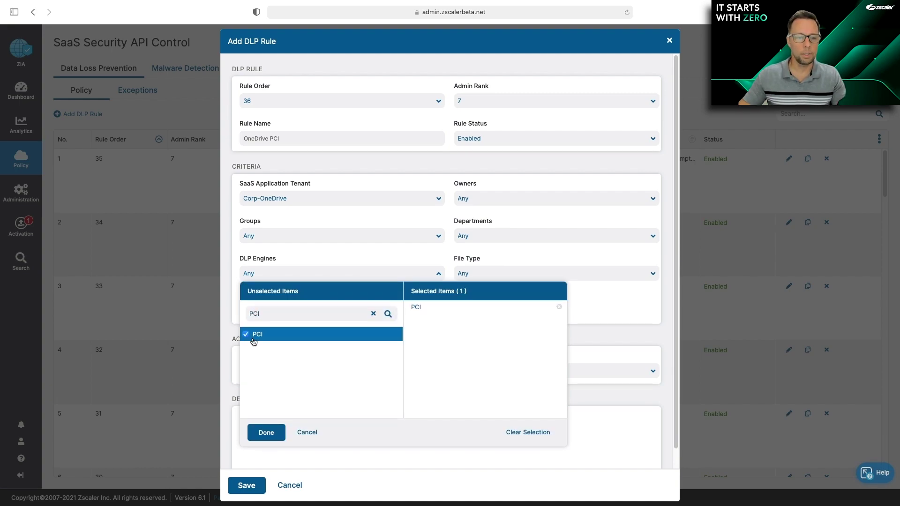
click(267, 432)
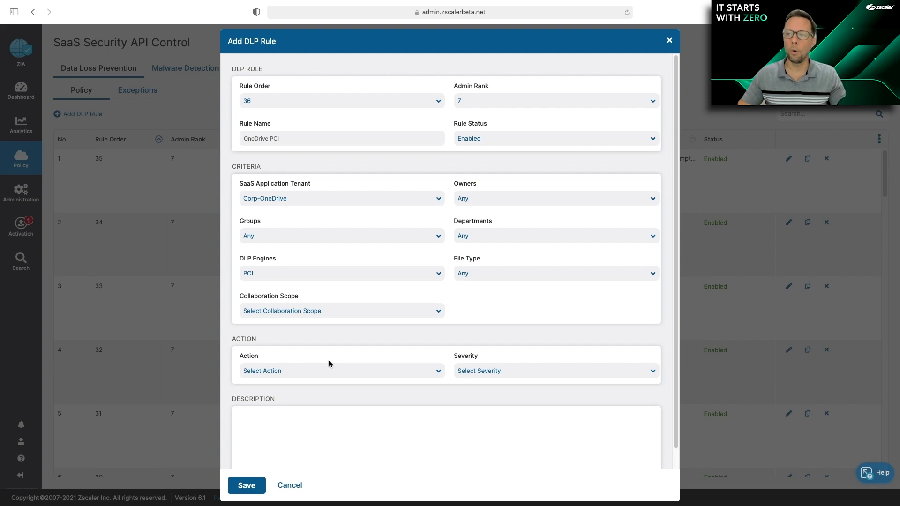
Step: Set collaboration scope to External Collaborators and External Link, both View and Edit
click(345, 312)
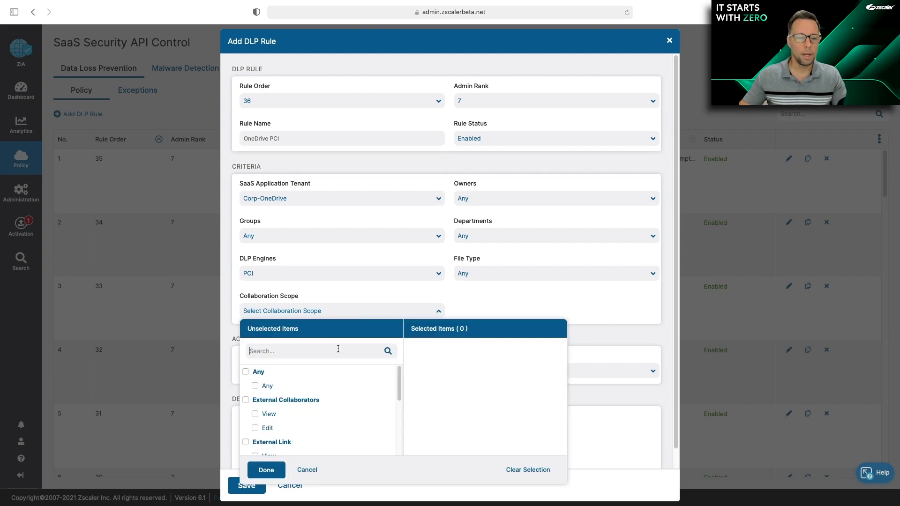
click(246, 402)
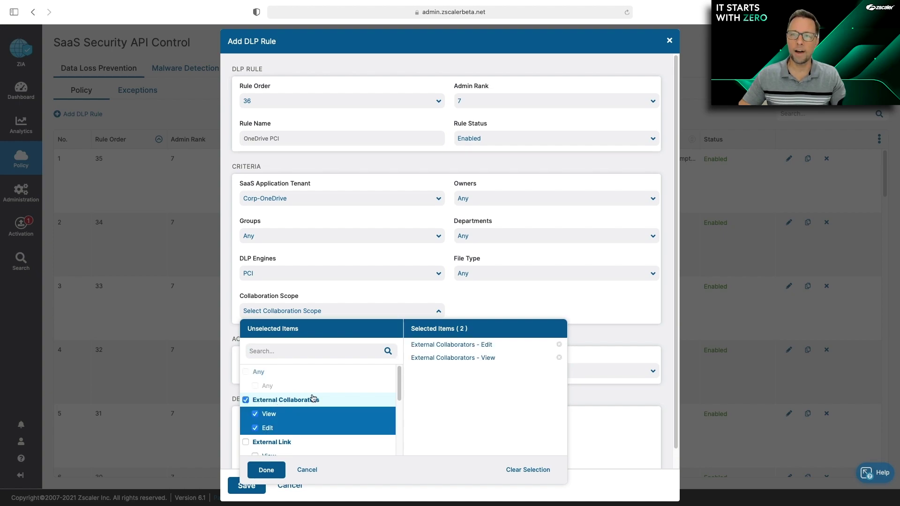
scroll(327, 394, down, 1)
scroll(328, 394, down, 1)
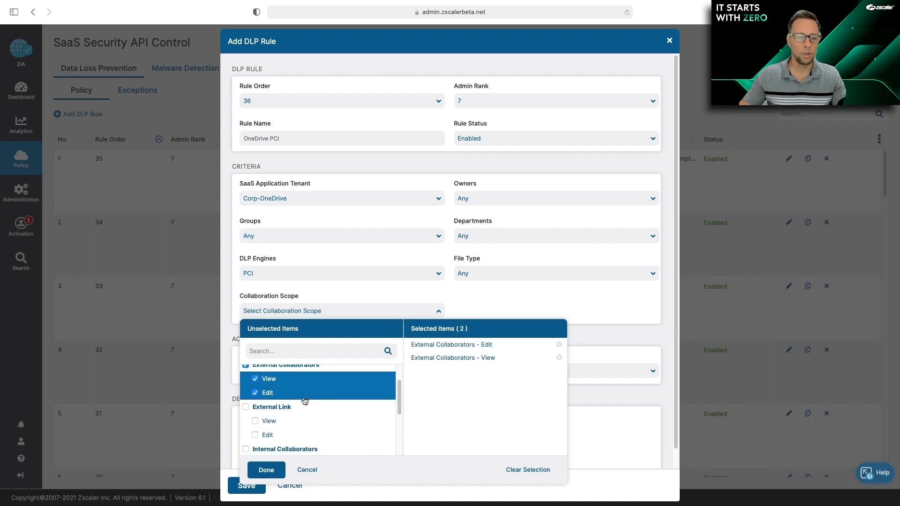
click(246, 407)
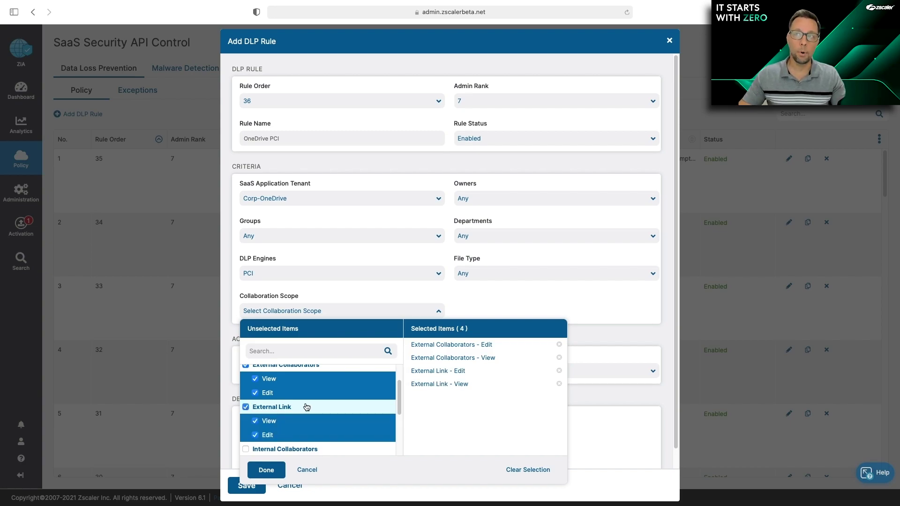
click(271, 471)
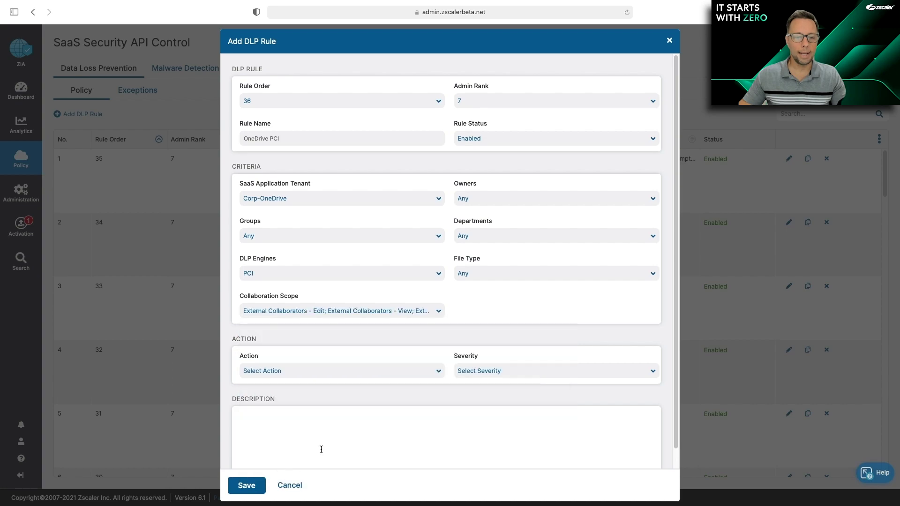
Step: Set action to Remove External Collaborators and Shareable Link, severity High, and save the rule
click(392, 375)
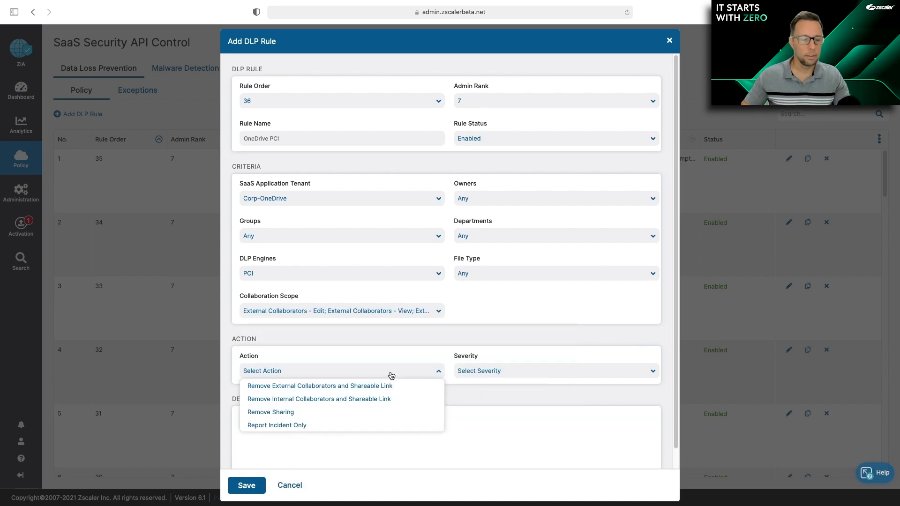
click(307, 387)
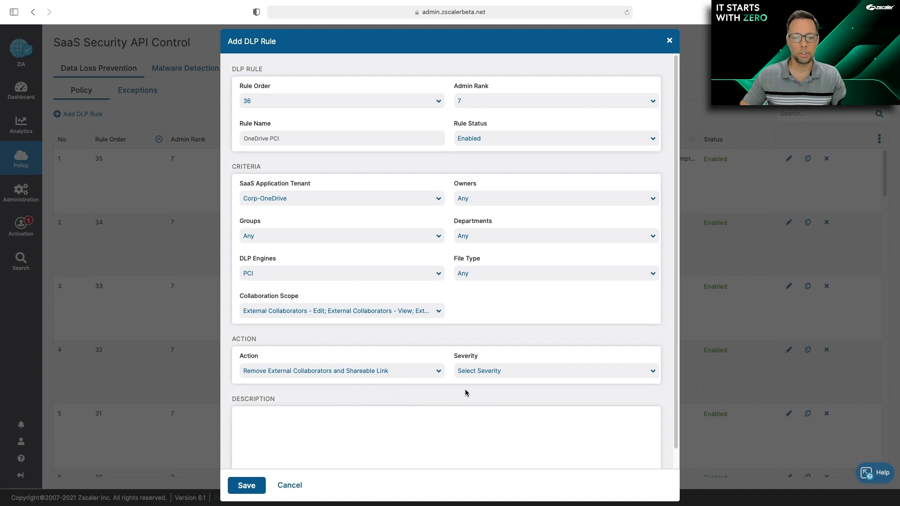
click(505, 375)
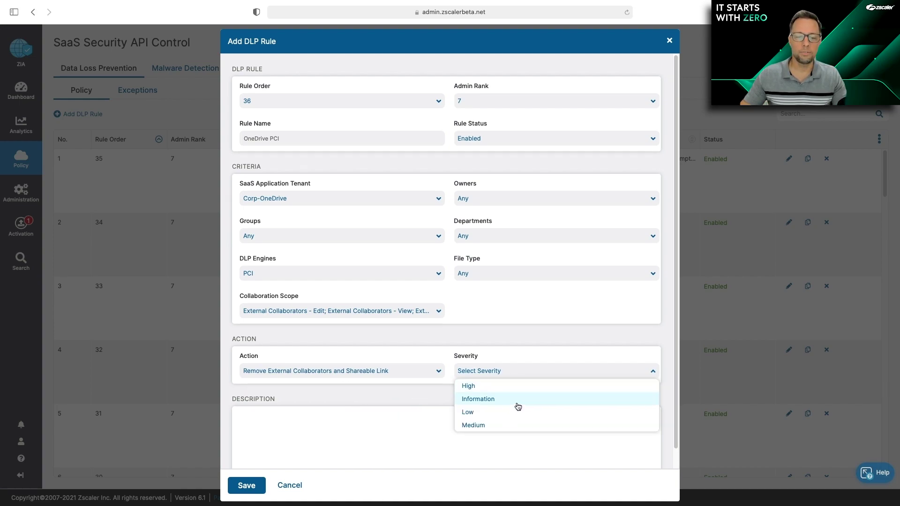
click(500, 389)
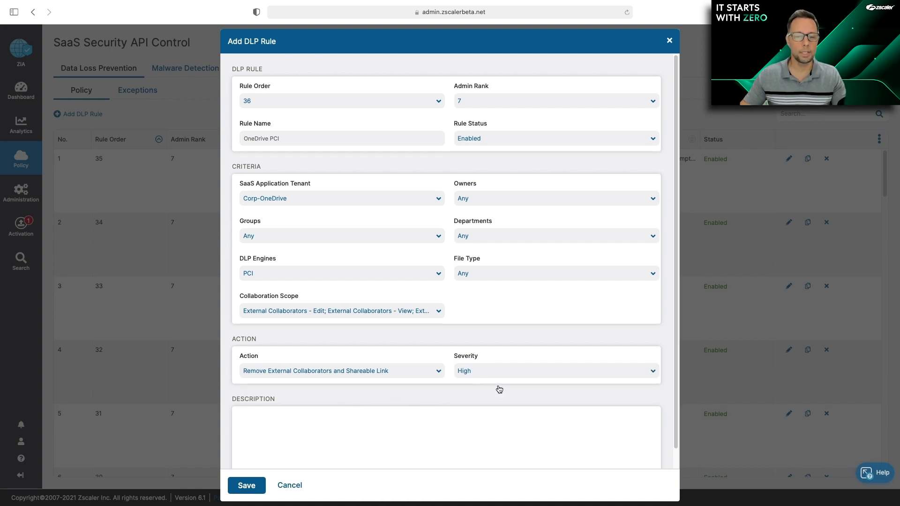
click(245, 486)
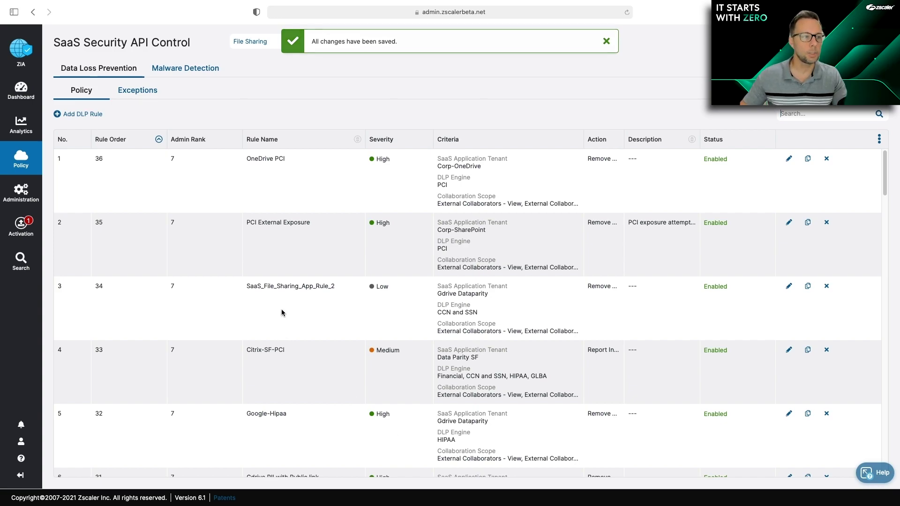
mouse_move(18, 132)
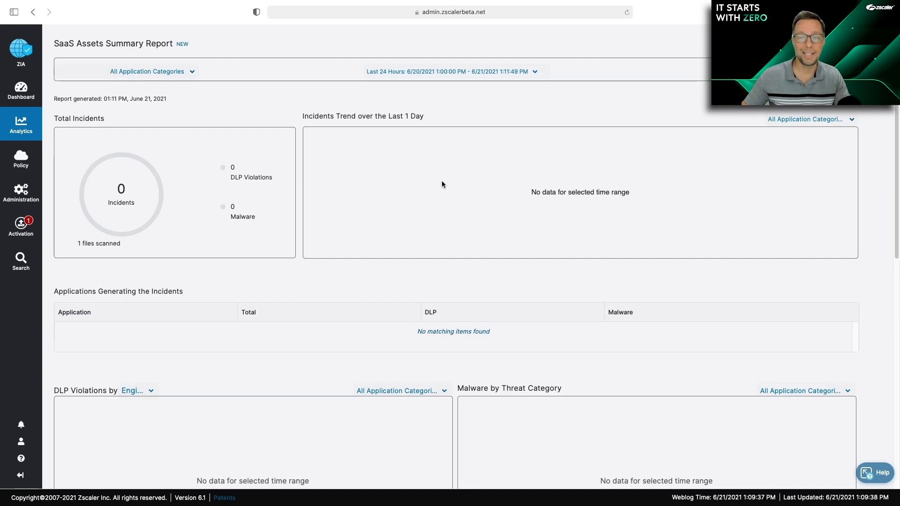
Step: Switch the SaaS report to Last 30 Days and open OneDrive's 302 DLP incident logs
click(535, 71)
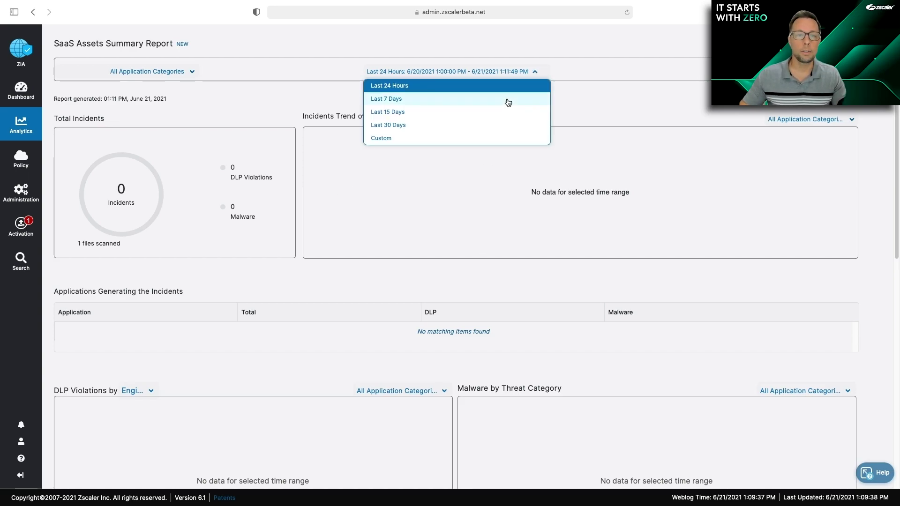
click(482, 131)
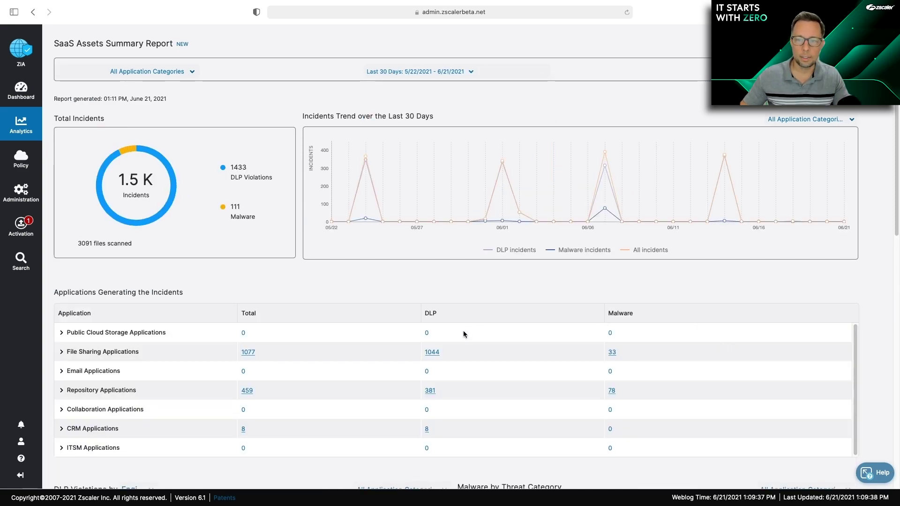
click(62, 352)
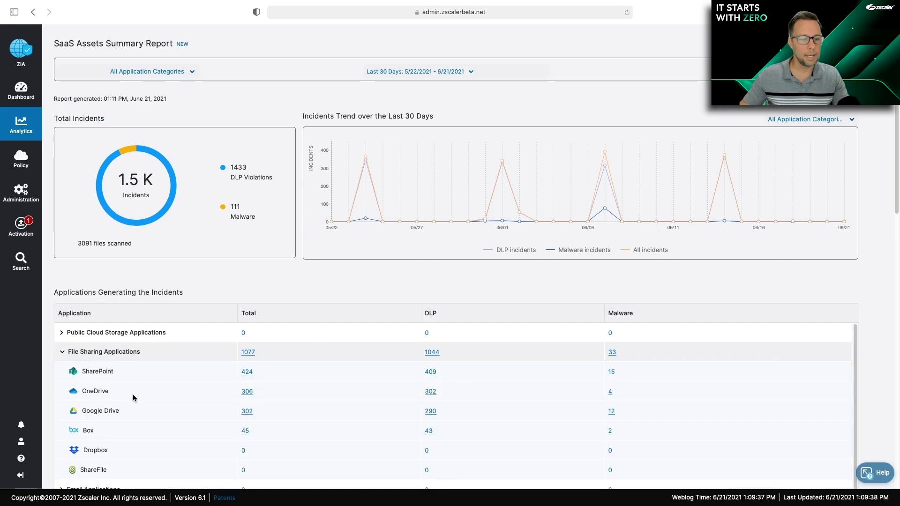
click(430, 392)
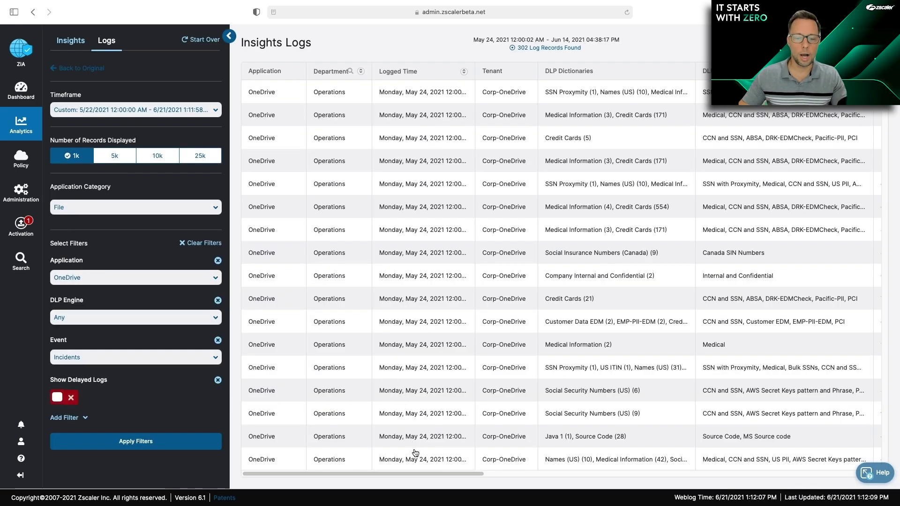
Step: Scroll the Insights Logs table right to show the DLP Dictionaries and DLP Engine columns
drag(415, 475, 497, 472)
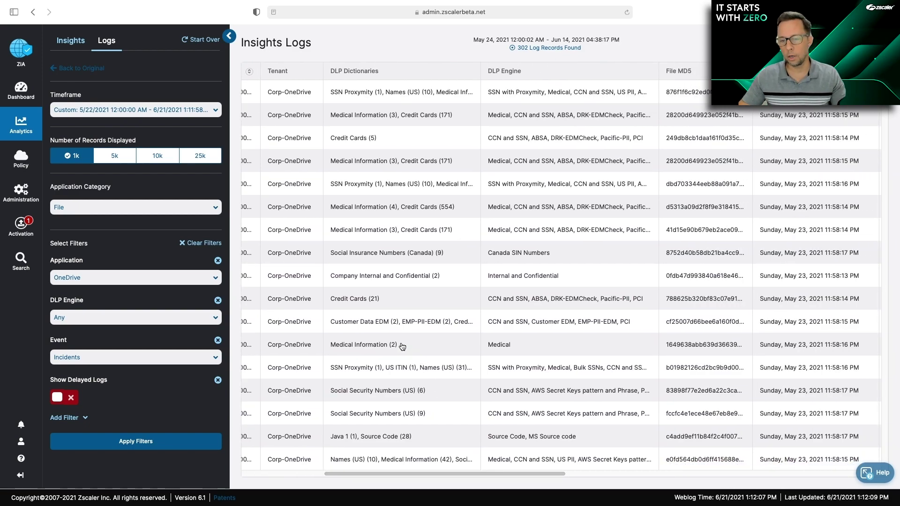